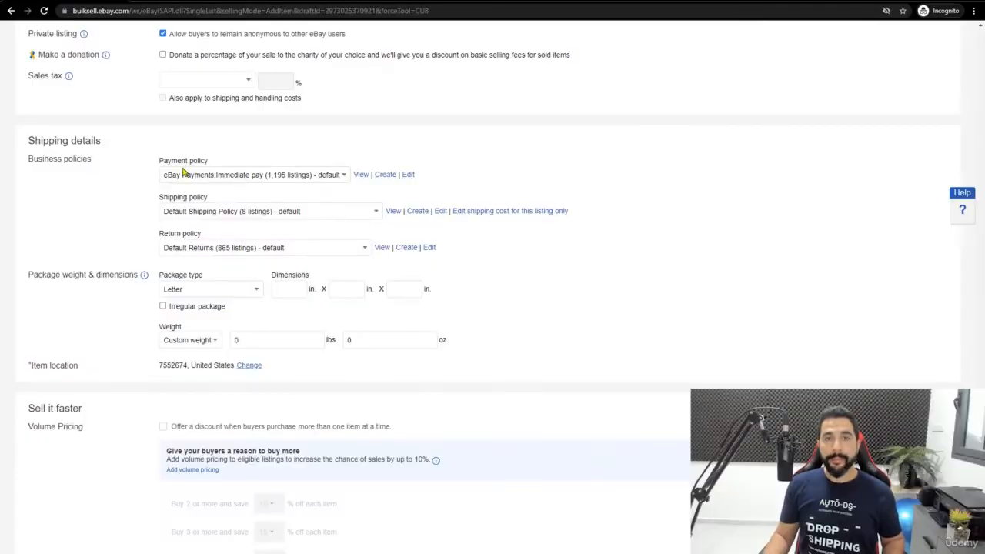
# Draft a new payment policy named "Payment Policy - Managed" and close the form without saving it.
pyautogui.click(386, 175)
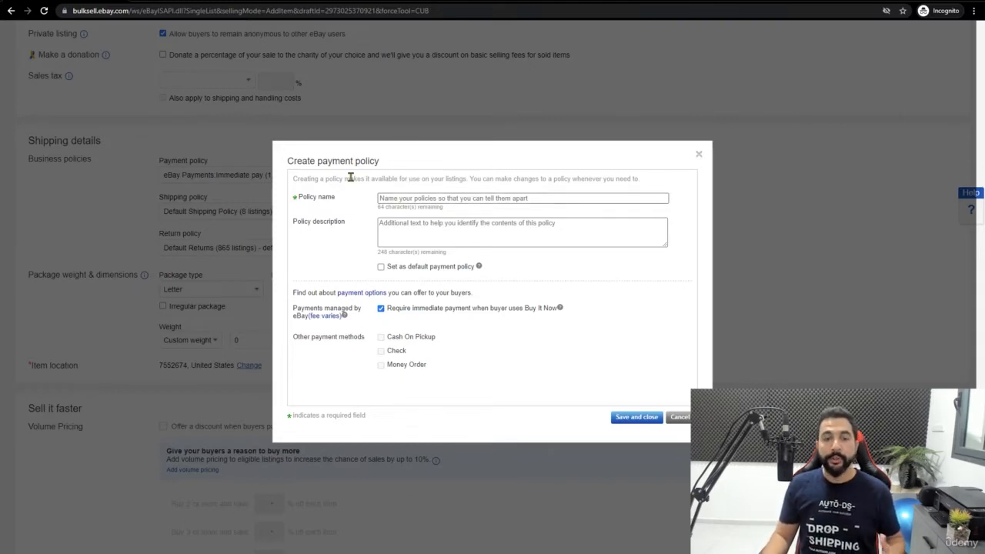
pyautogui.click(400, 197)
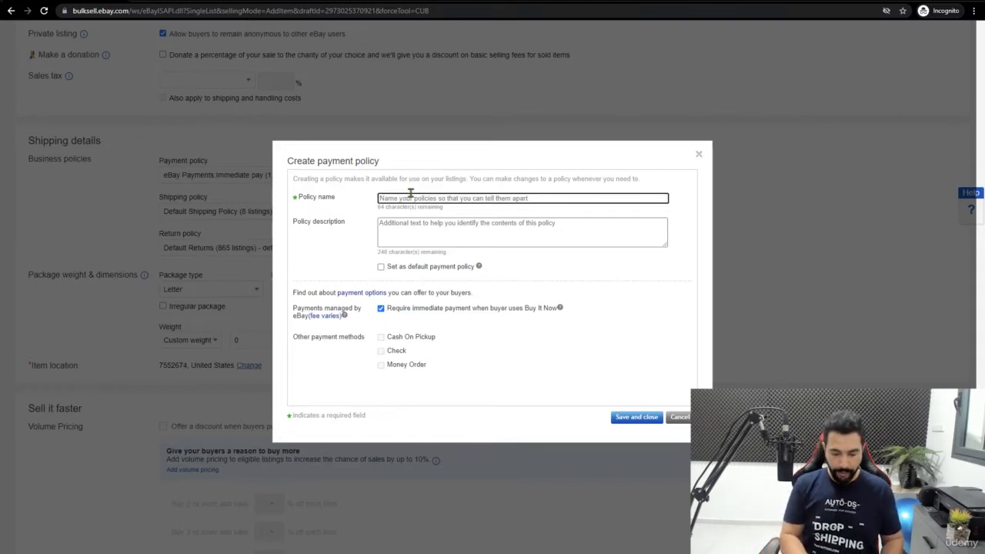
pyautogui.write('Payment Policy')
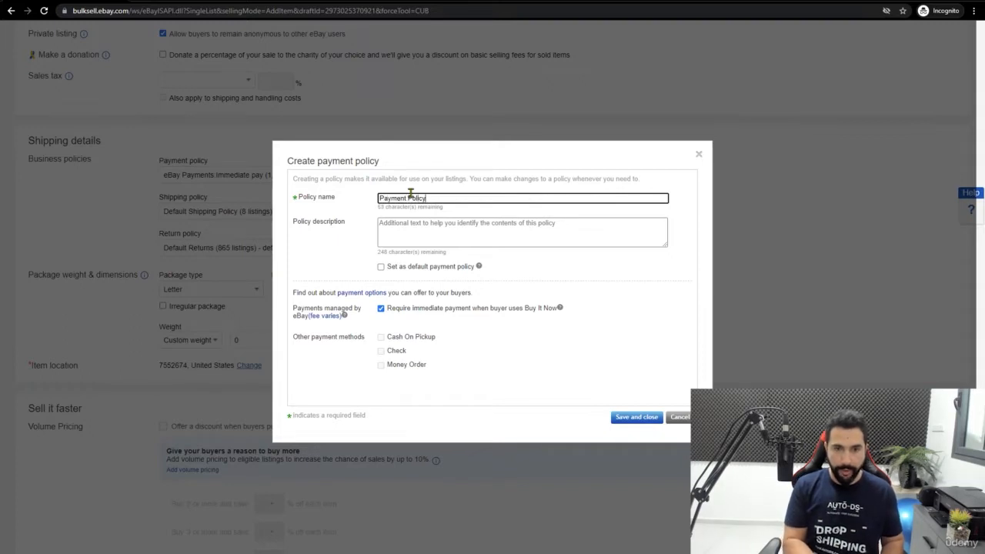
pyautogui.write(' = Managed')
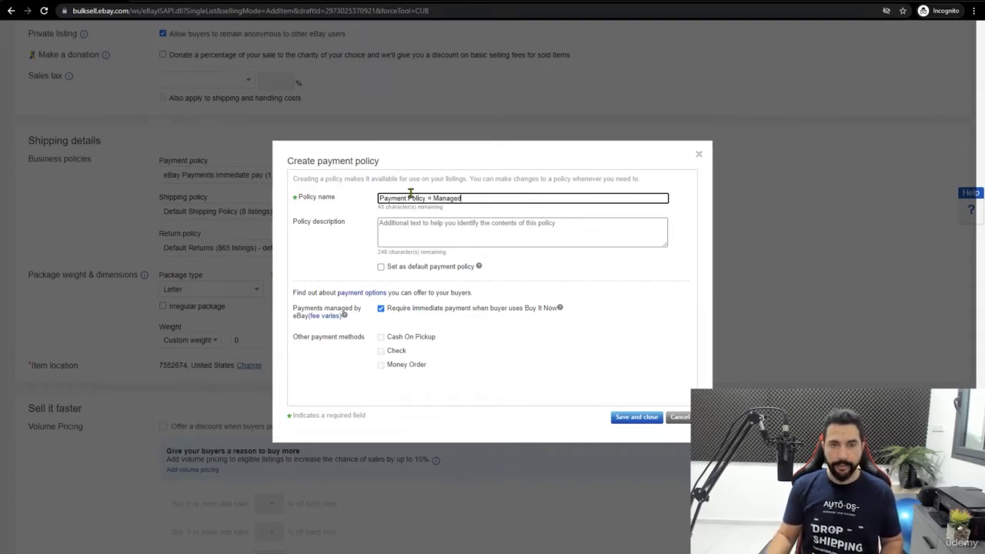
pyautogui.hotkey('shift', 'Left')
pyautogui.hotkey('shift', 'Left')
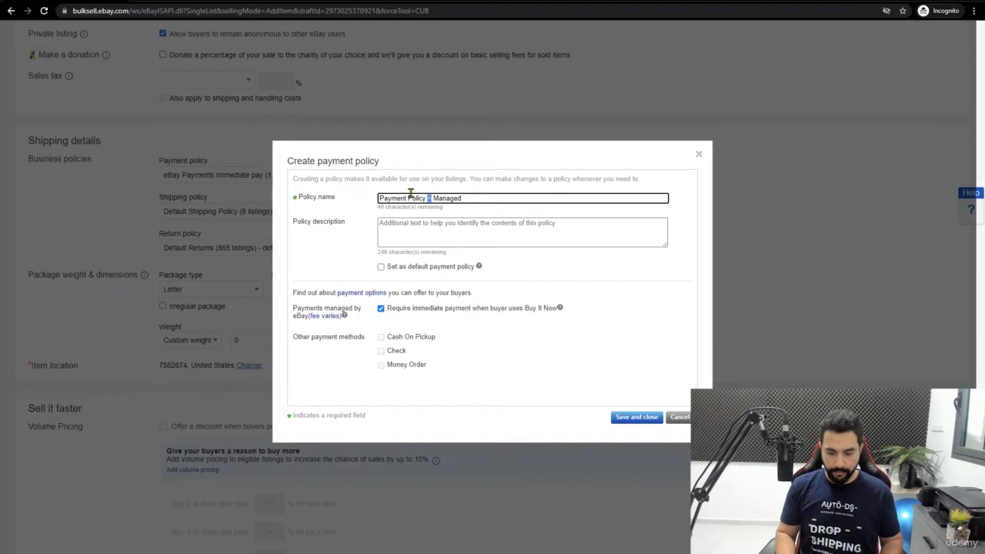
pyautogui.write('-')
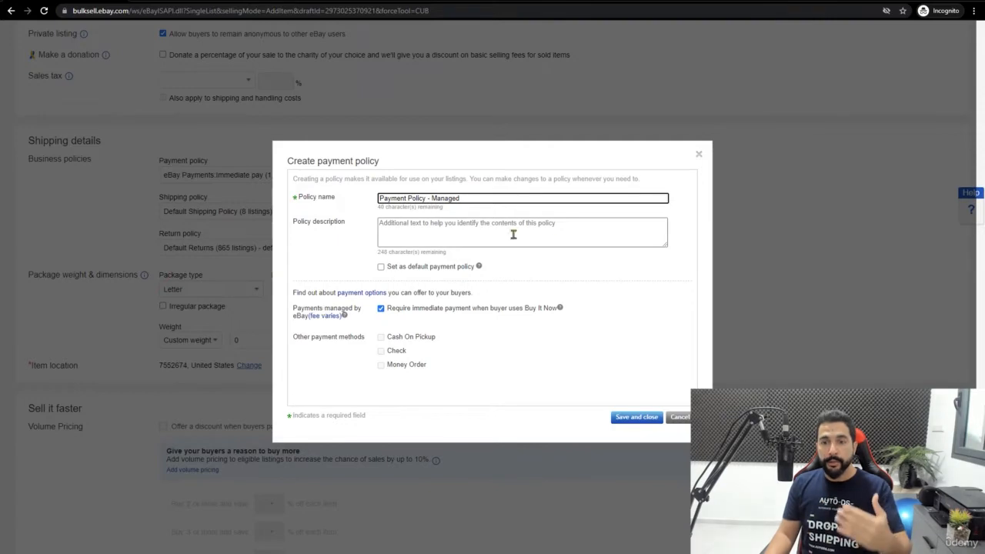
pyautogui.click(700, 157)
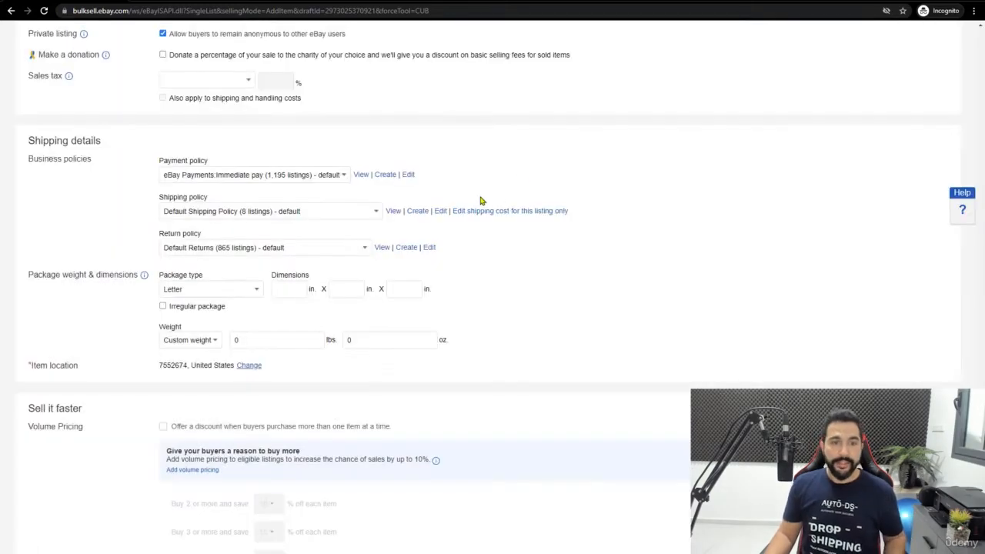
# Start a new shipping policy and name it "USA Shipping".
pyautogui.click(419, 211)
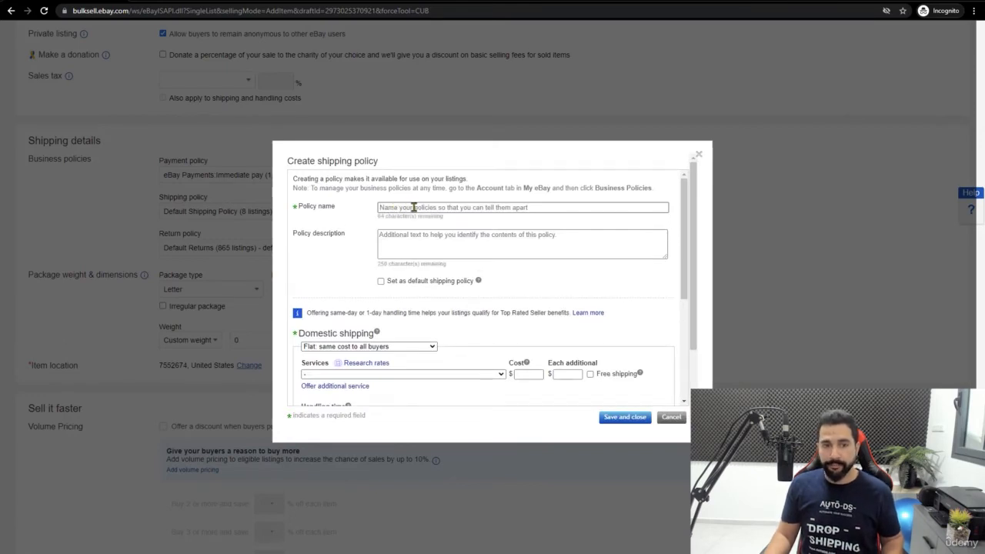
pyautogui.click(413, 207)
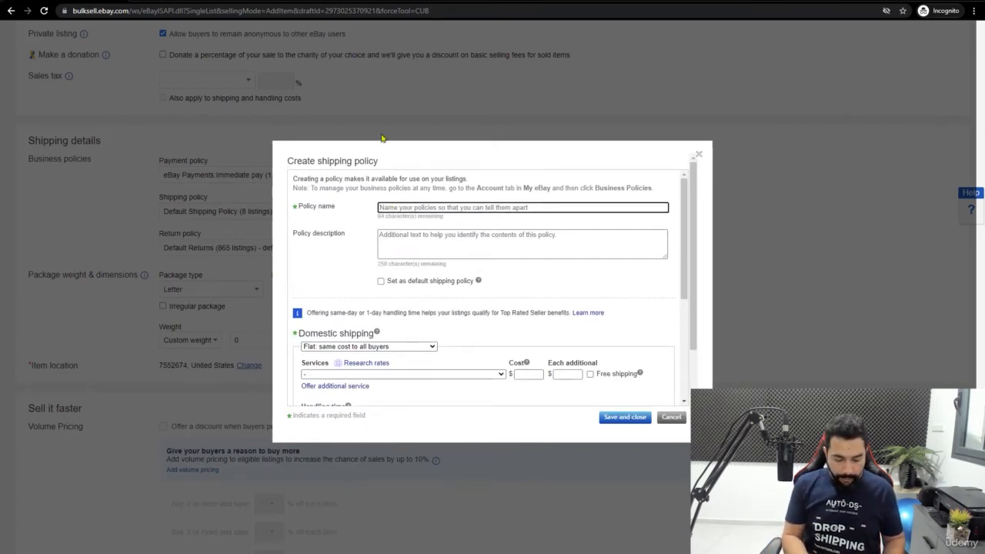
pyautogui.write('USA Shi')
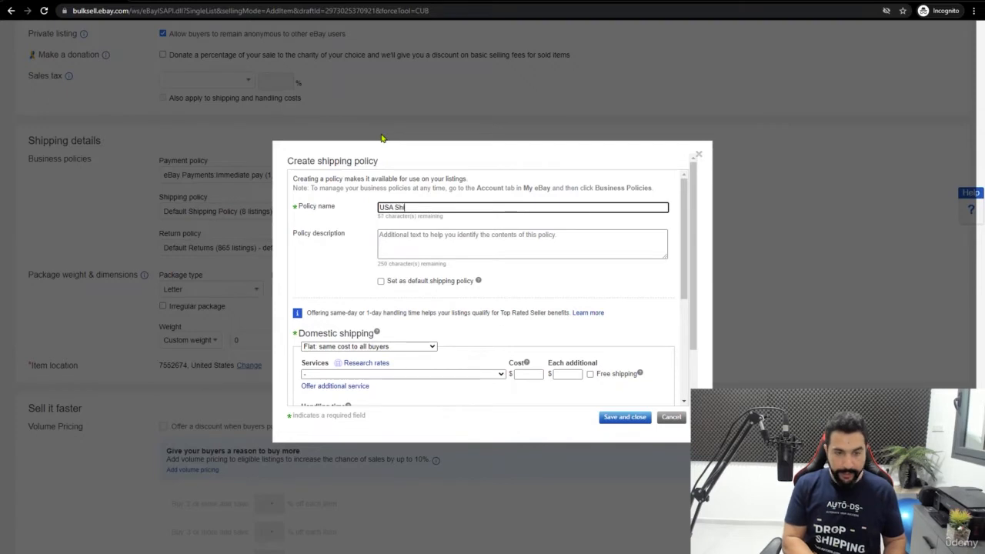
pyautogui.write('pping')
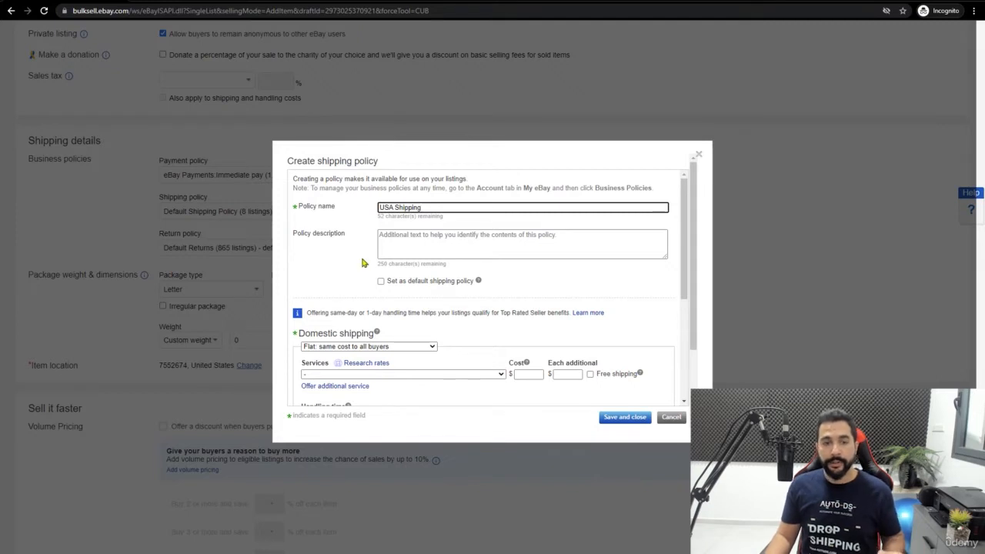
# Choose Expedited Shipping (1 to 3 business days) as the domestic shipping service for the policy.
pyautogui.scroll(-2, 363, 261)
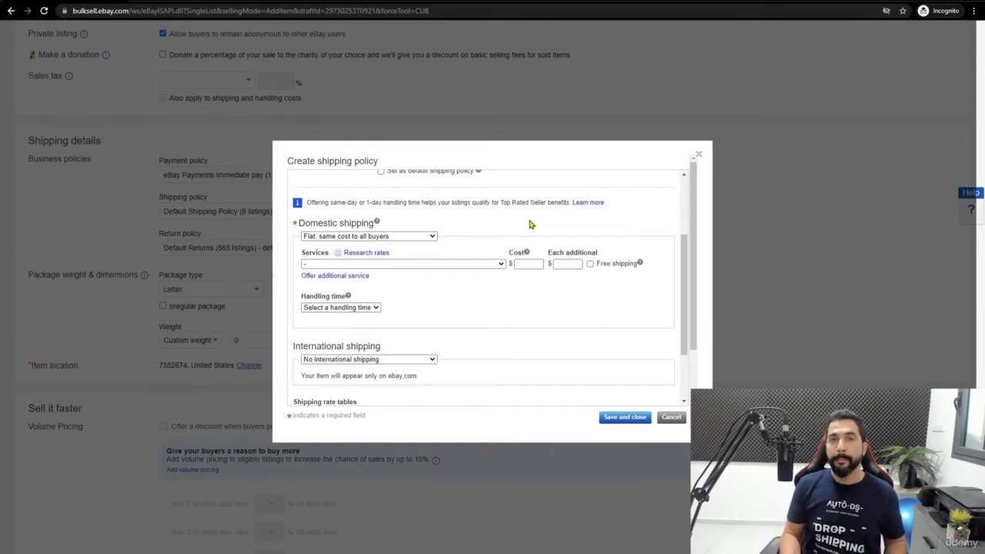
pyautogui.click(382, 265)
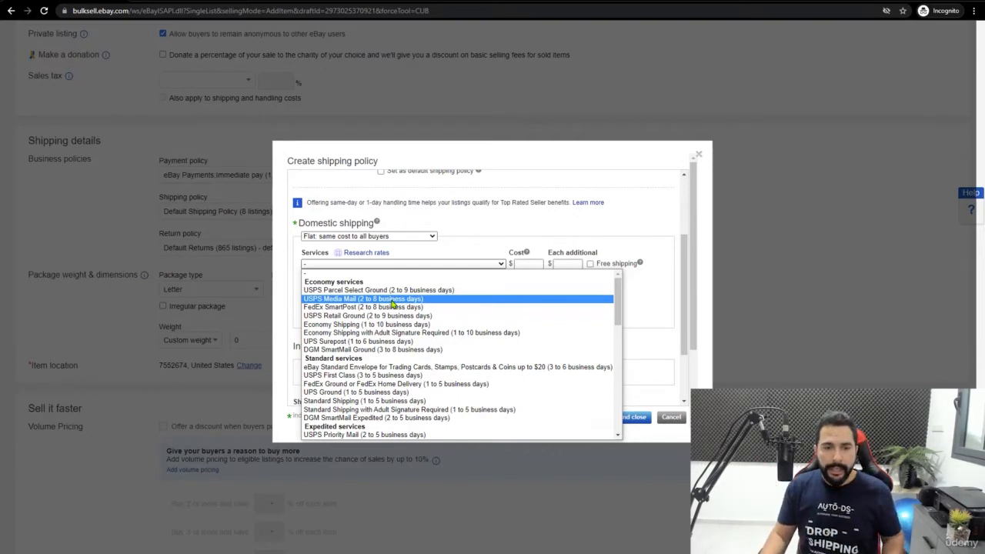
pyautogui.scroll(-2, 394, 308)
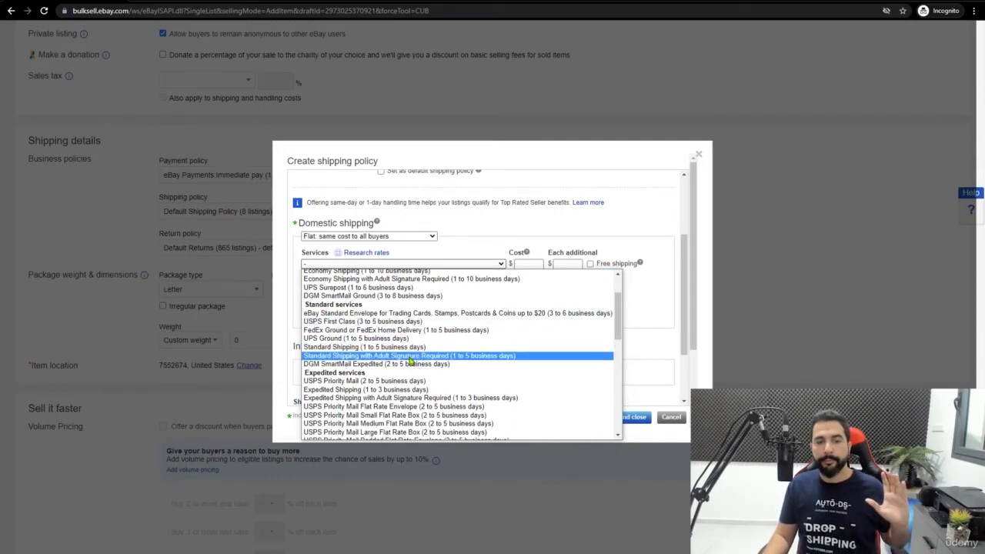
pyautogui.scroll(2, 437, 323)
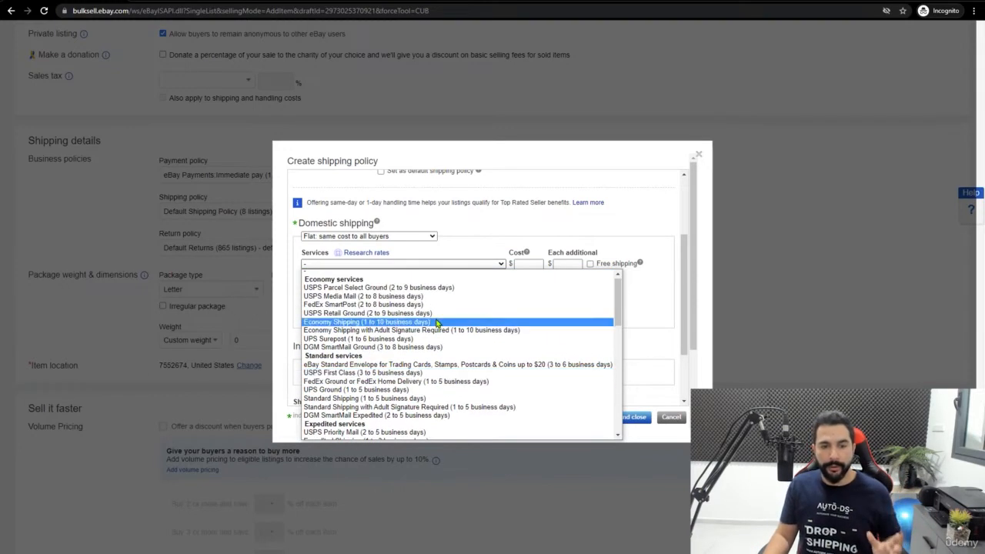
pyautogui.scroll(-4, 521, 287)
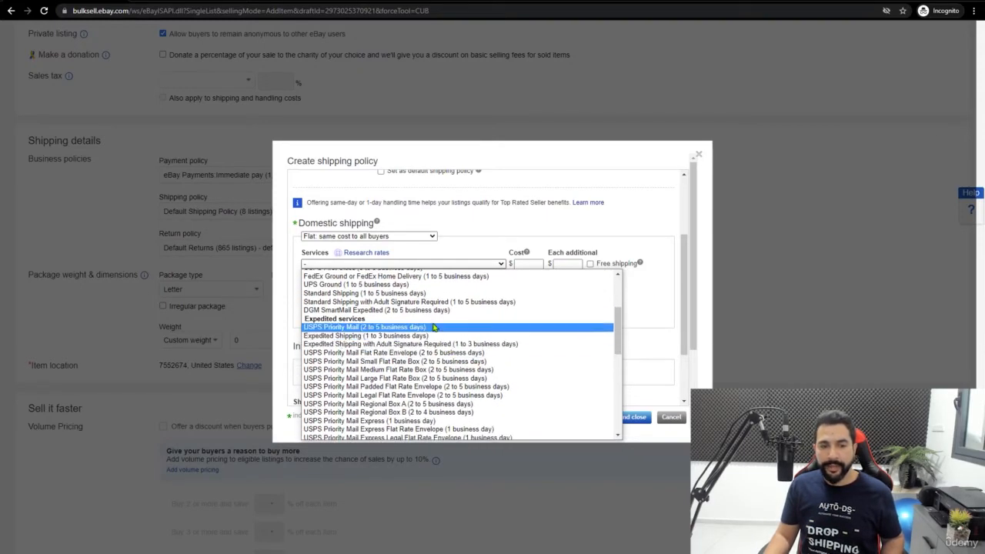
pyautogui.click(358, 337)
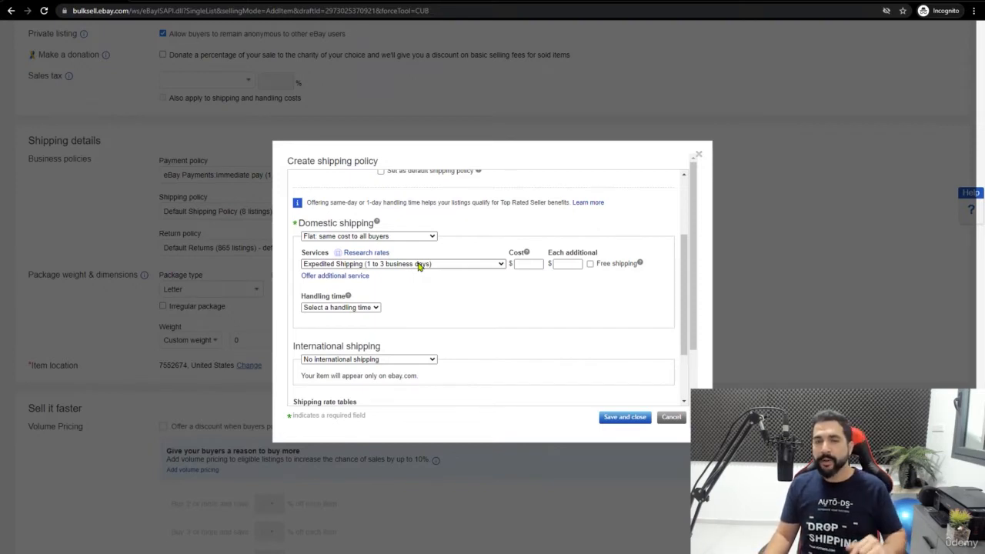
# Set the domestic service's cost and each-additional cost to 0 and enable free shipping.
pyautogui.click(528, 263)
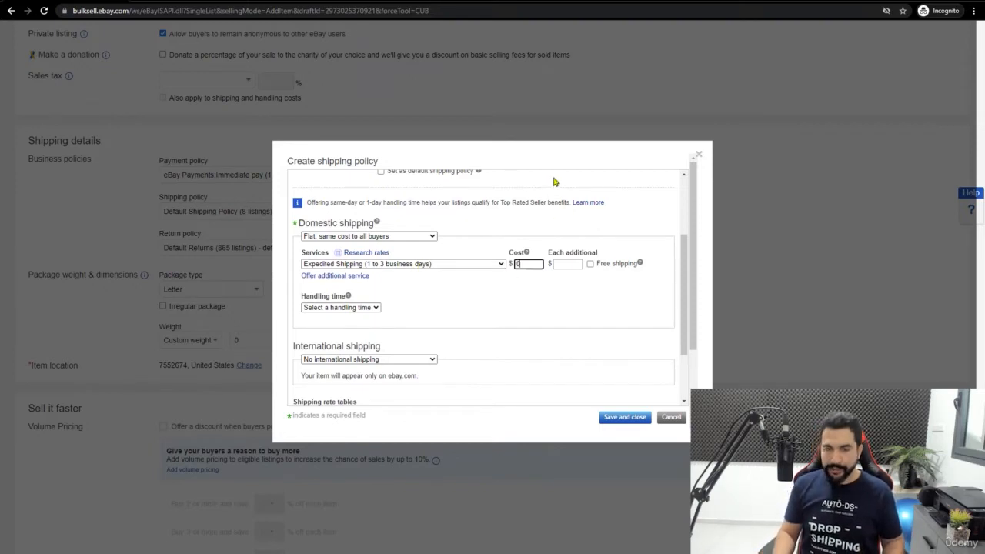
pyautogui.write('0')
pyautogui.press('Tab')
pyautogui.write('0')
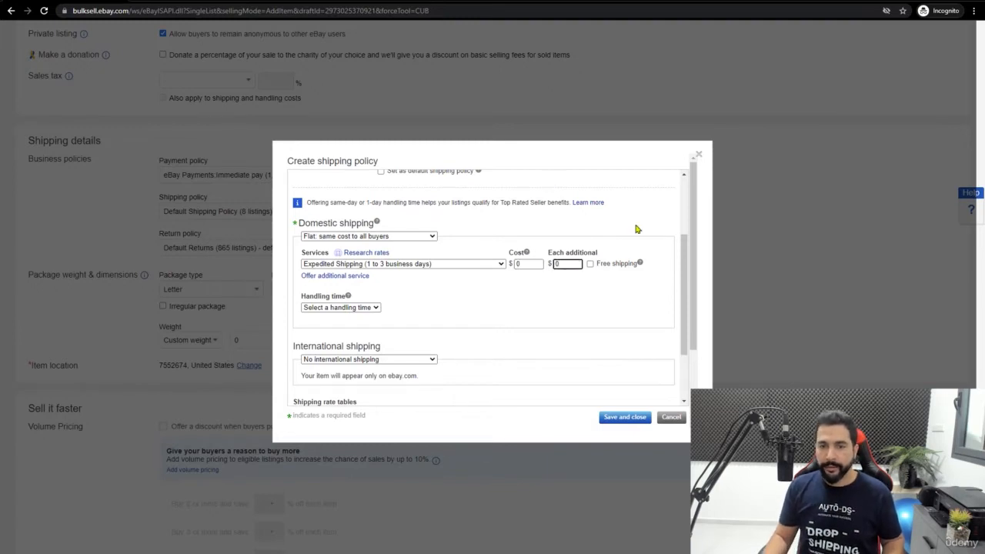
pyautogui.click(590, 263)
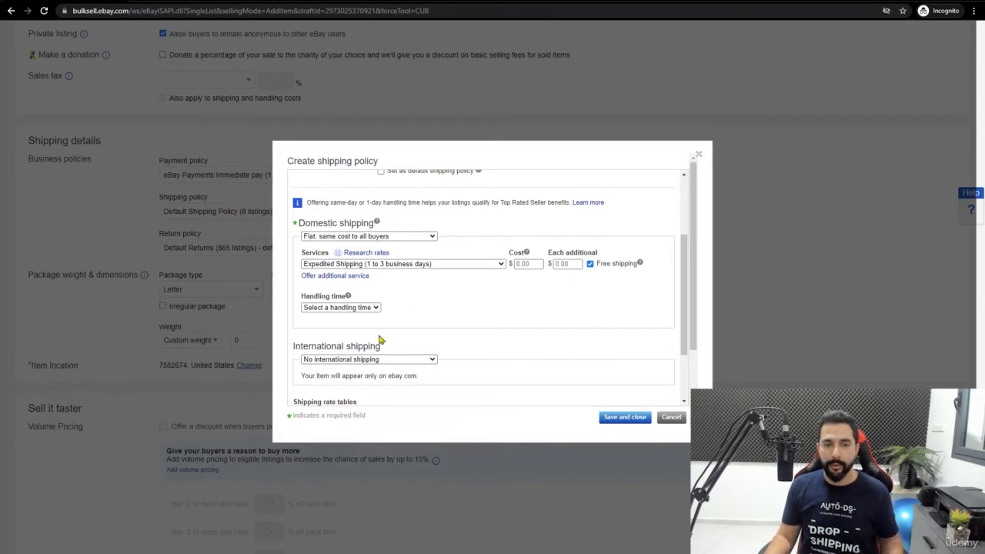
# Set the domestic handling time to 3 business days.
pyautogui.click(343, 307)
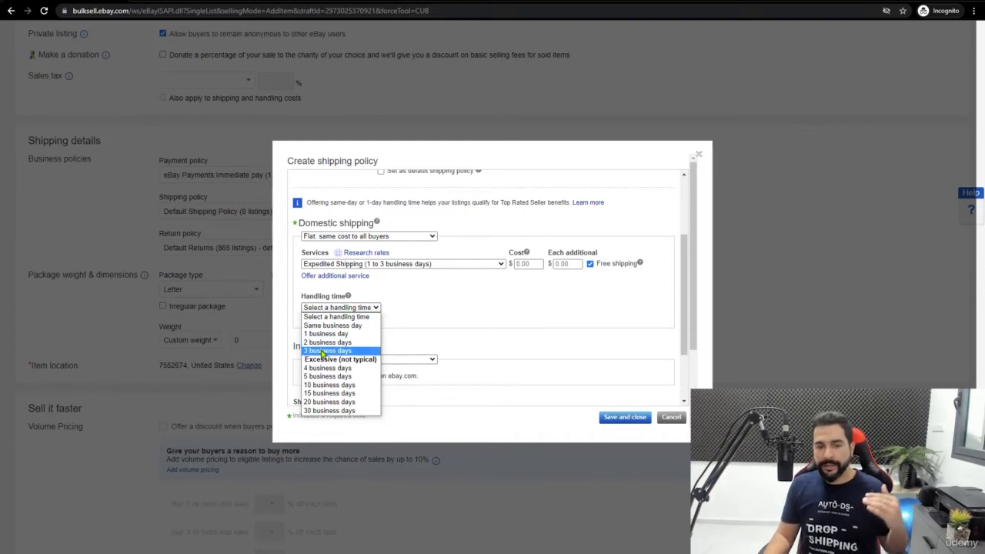
pyautogui.click(362, 351)
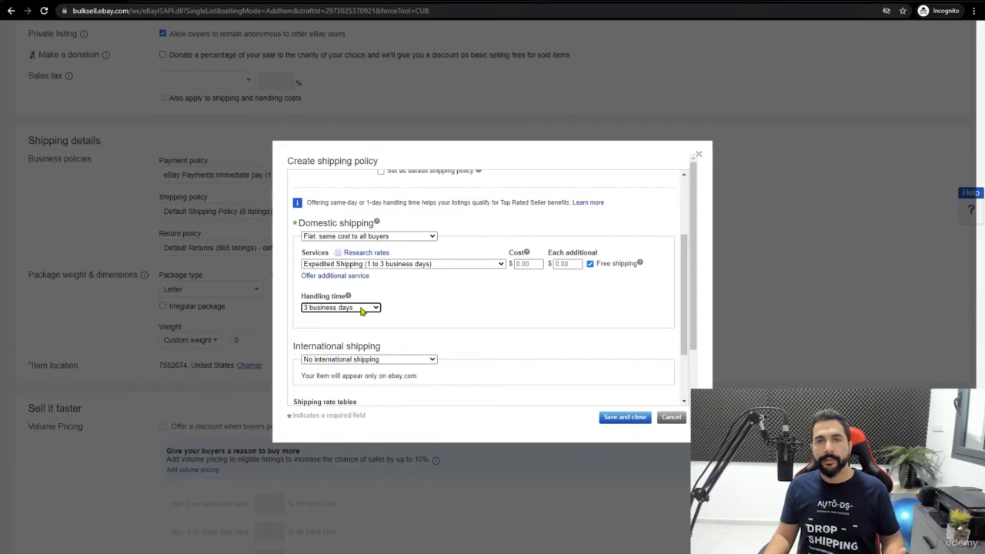
pyautogui.click(362, 308)
pyautogui.click(333, 352)
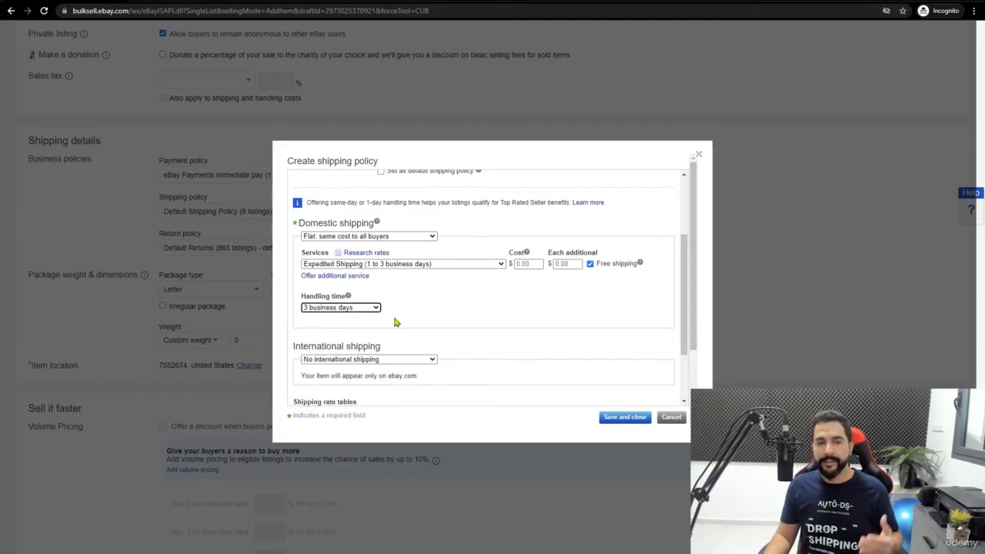
pyautogui.click(400, 318)
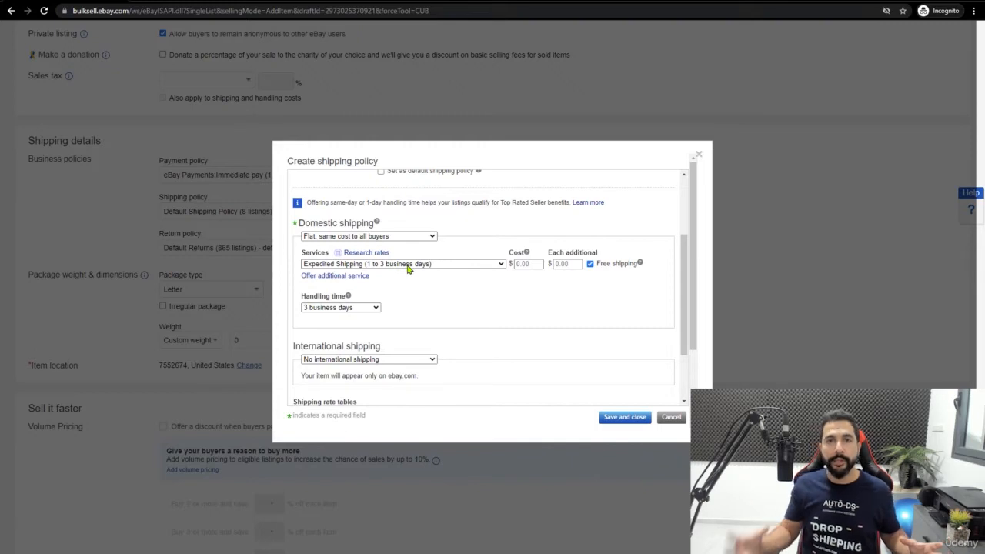
# Examine the regions and countries in the policy's shipping exclusion list and close the list without applying changes.
pyautogui.scroll(-3, 408, 268)
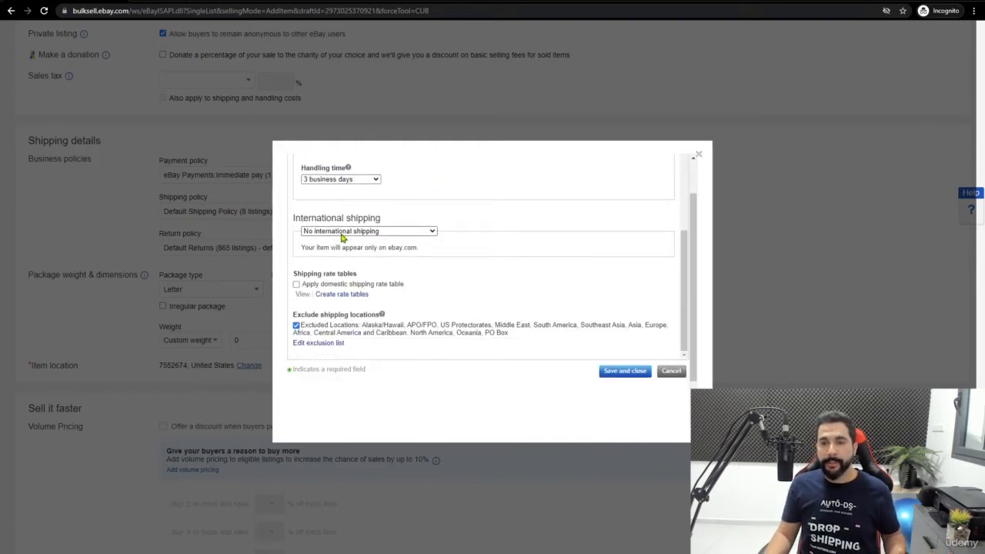
pyautogui.click(311, 343)
pyautogui.scroll(-5, 431, 300)
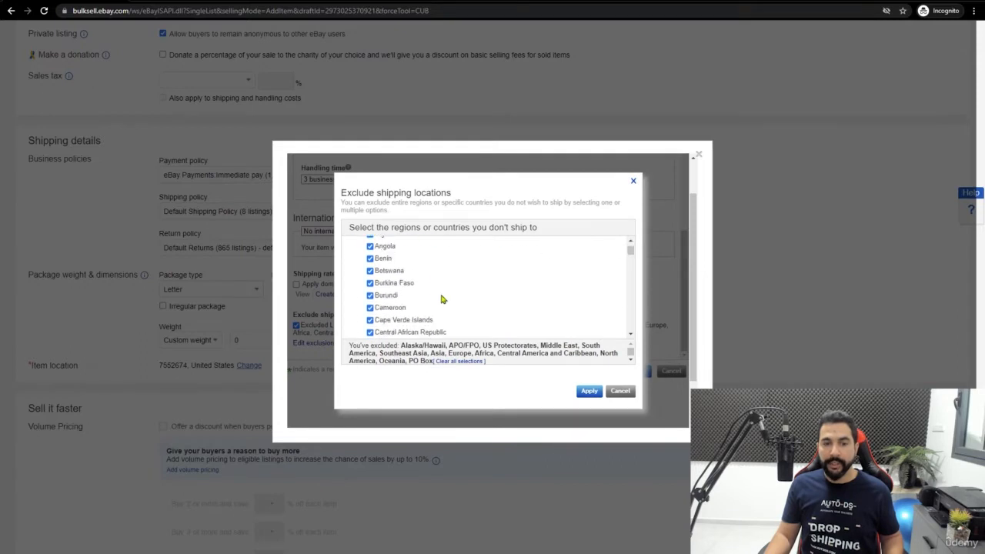
pyautogui.scroll(-5, 445, 297)
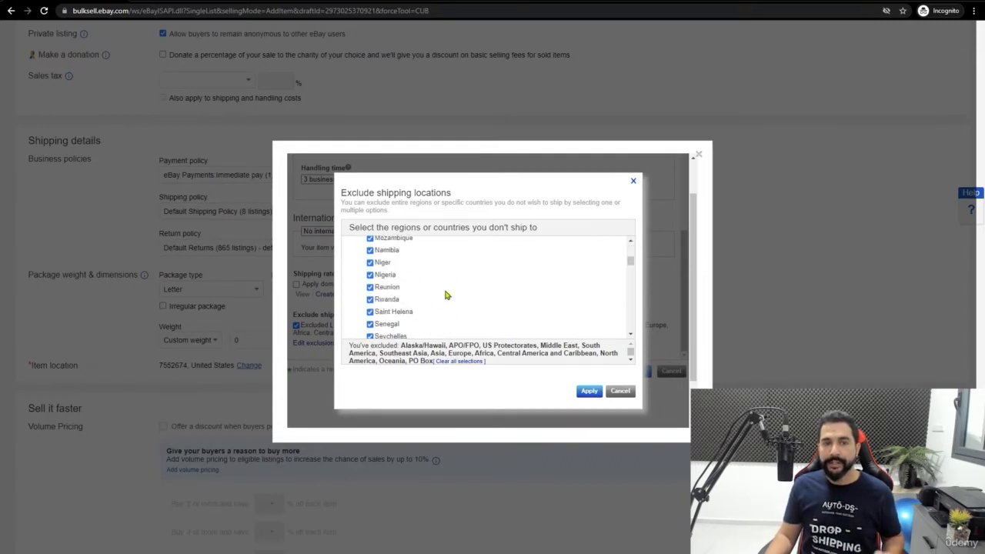
pyautogui.scroll(10, 444, 295)
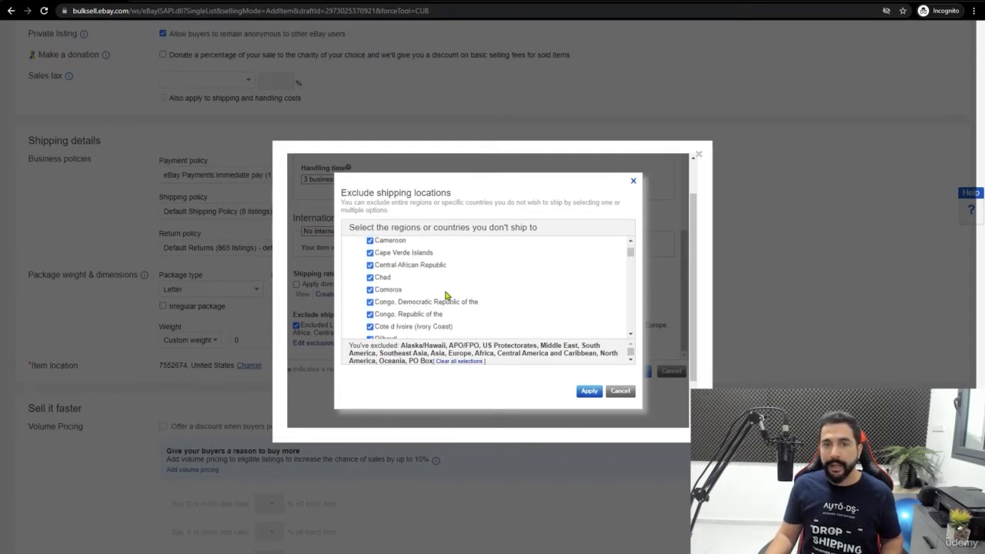
pyautogui.click(633, 184)
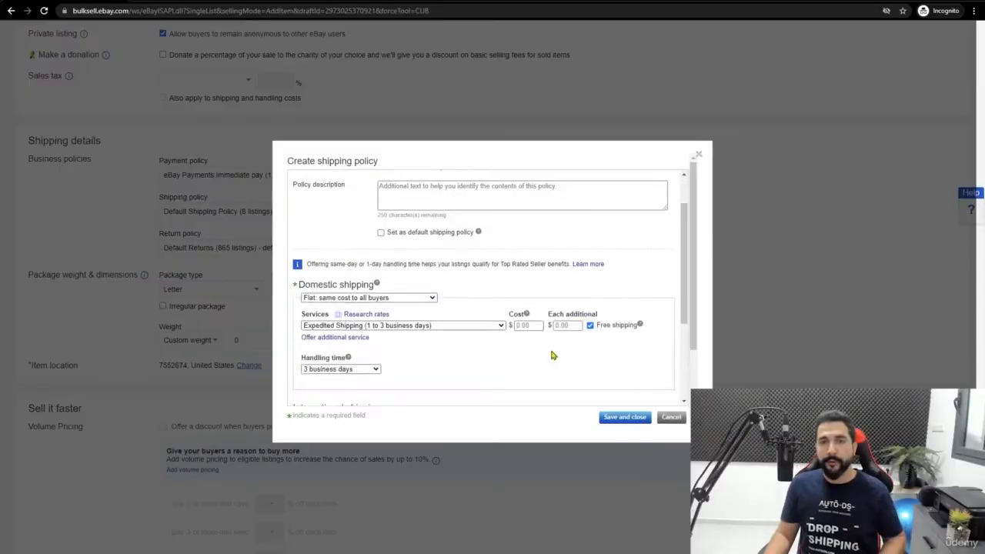
# Change the shipping policy's domestic service to Economy Shipping from Greater China to worldwide (11 to 35 business days).
pyautogui.scroll(-4, 545, 341)
pyautogui.scroll(5, 545, 340)
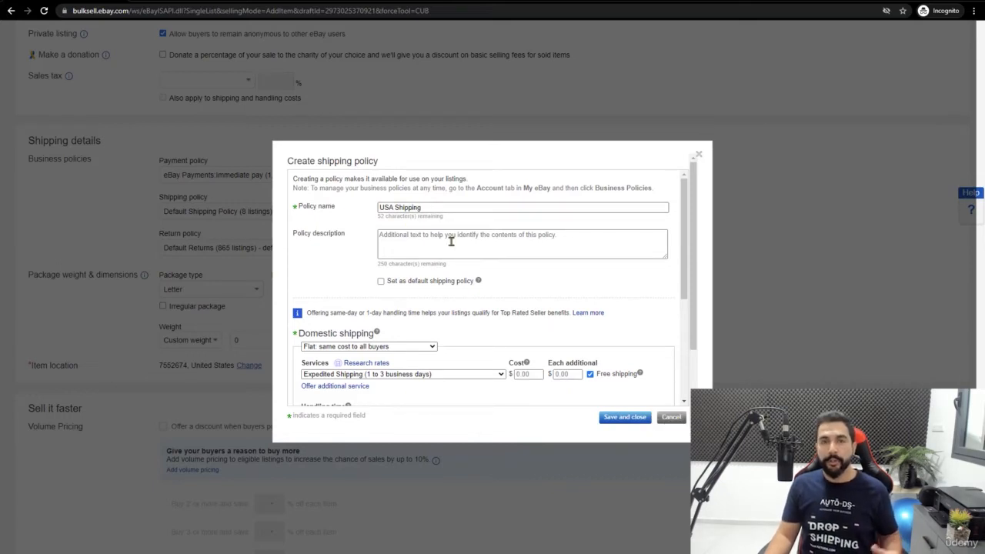
pyautogui.scroll(-1, 500, 311)
pyautogui.scroll(-3, 499, 311)
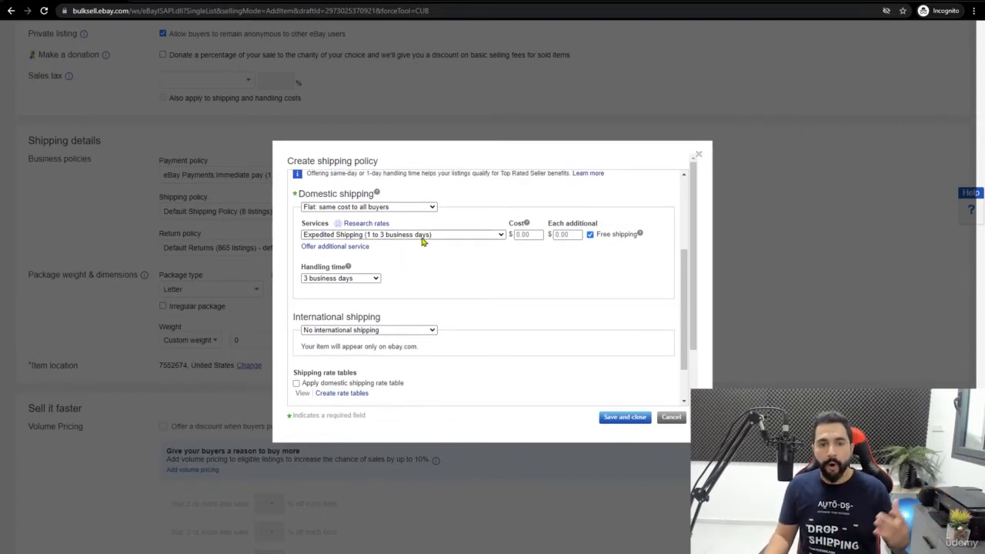
pyautogui.scroll(1, 423, 239)
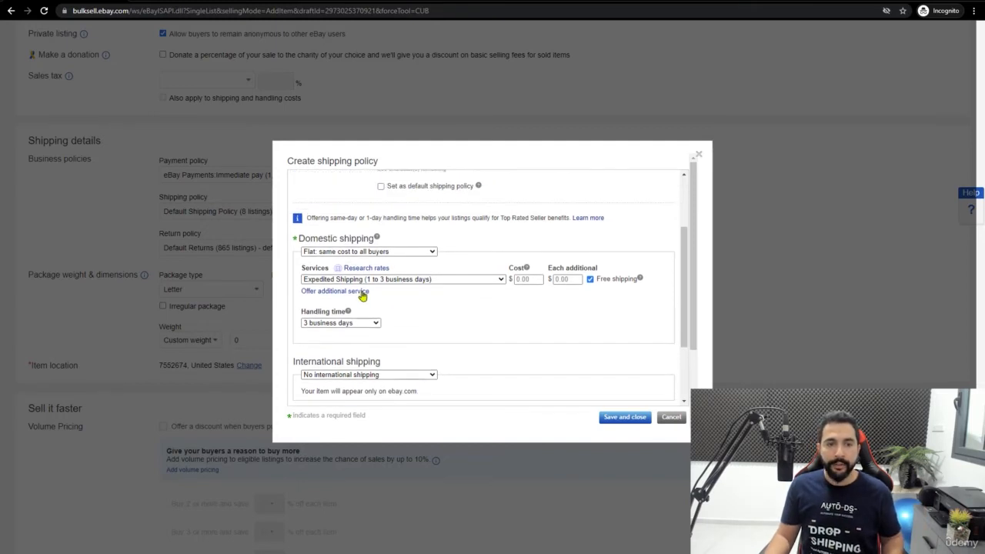
pyautogui.click(345, 279)
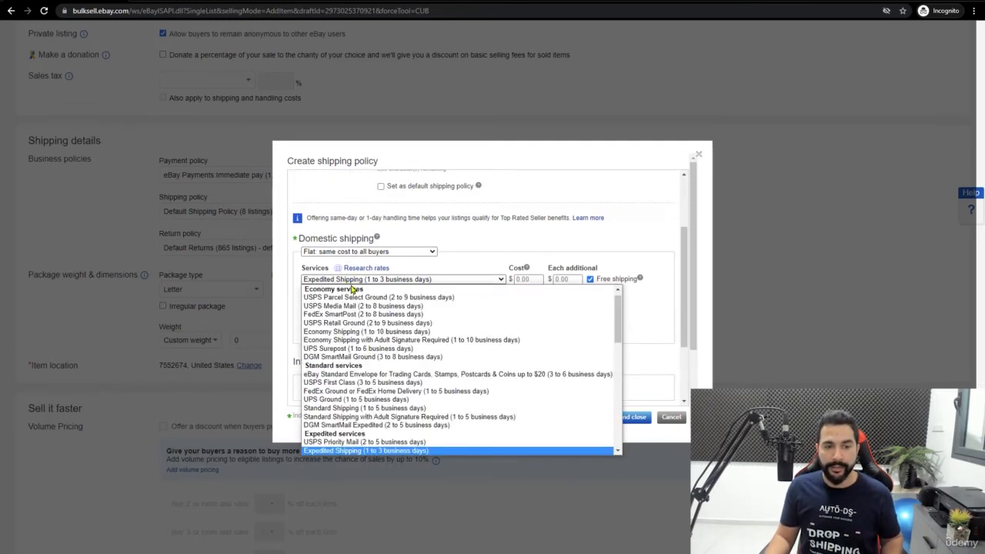
pyautogui.scroll(-3, 382, 400)
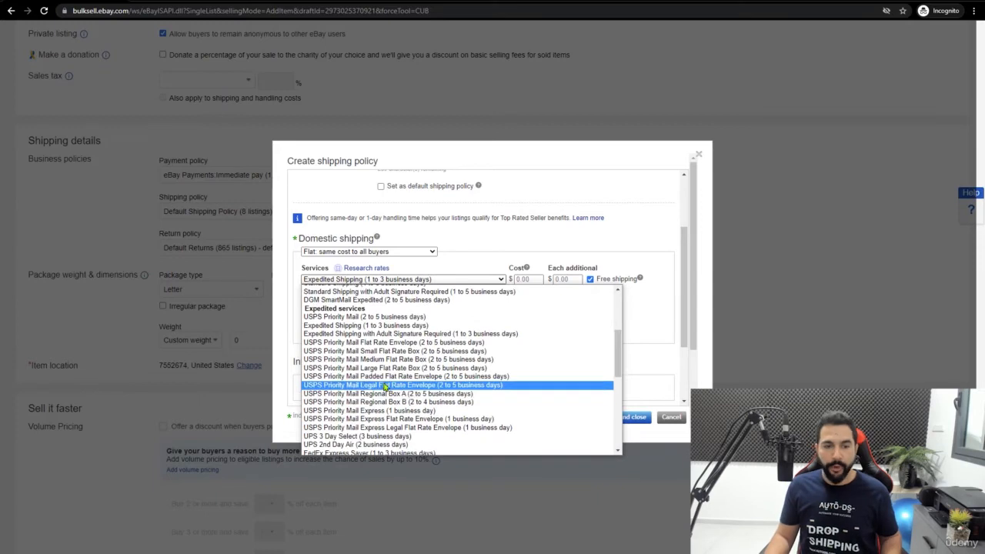
pyautogui.scroll(-6, 383, 385)
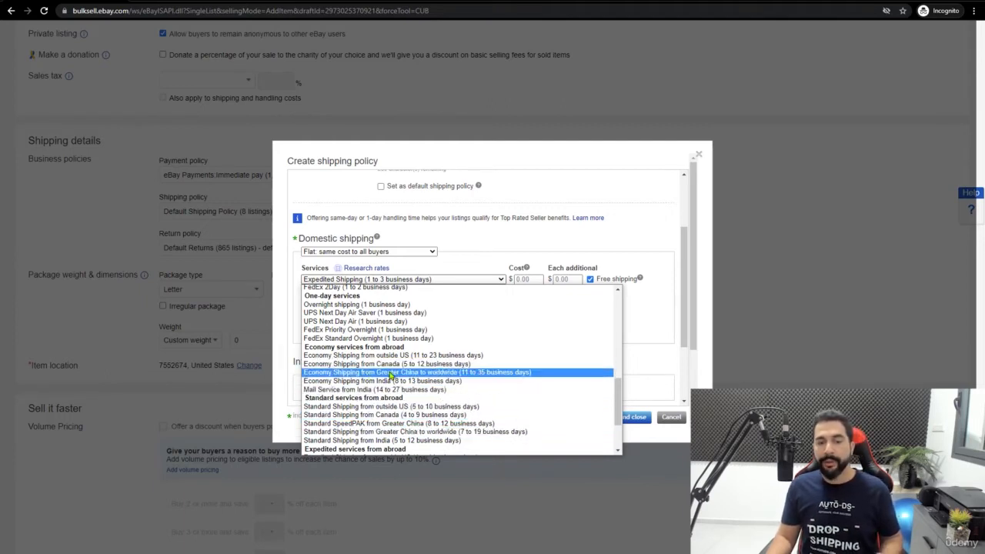
pyautogui.click(465, 373)
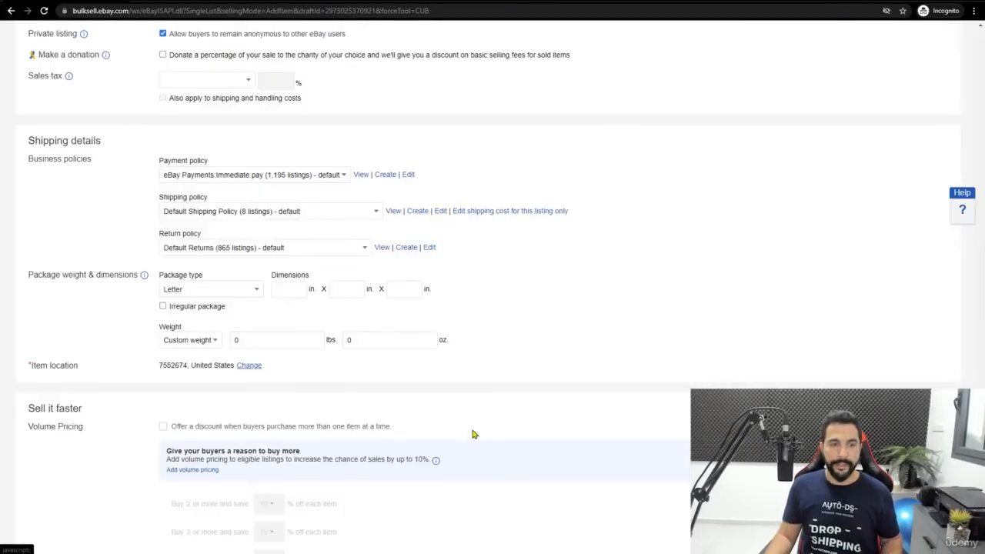
# Start a new return policy for the listing and name it "Return Policy".
pyautogui.click(407, 248)
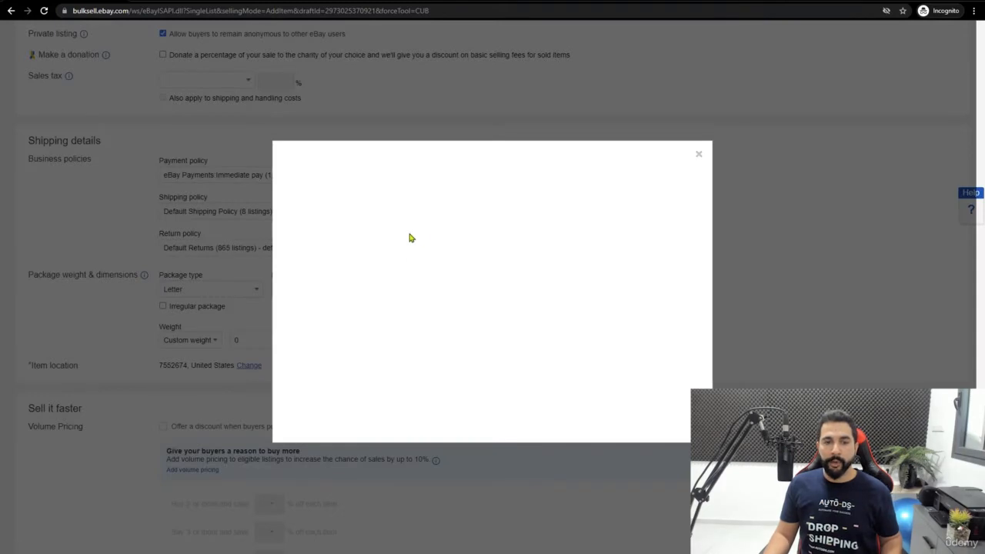
pyautogui.click(400, 207)
pyautogui.write('Return')
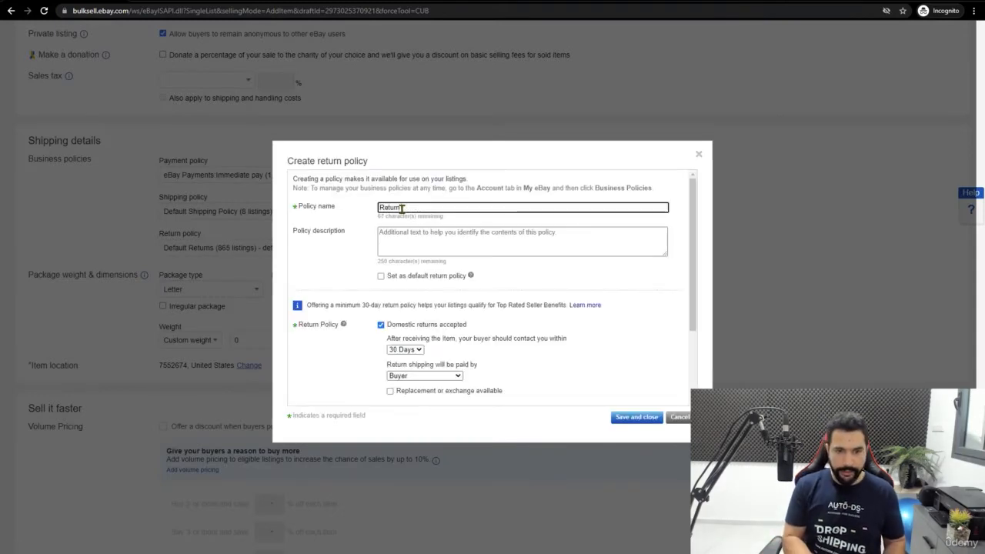
pyautogui.write(' Policy')
# Keep the 30-day domestic return window and set Seller (Free Returns) as the payer of domestic return shipping.
pyautogui.scroll(-2, 500, 293)
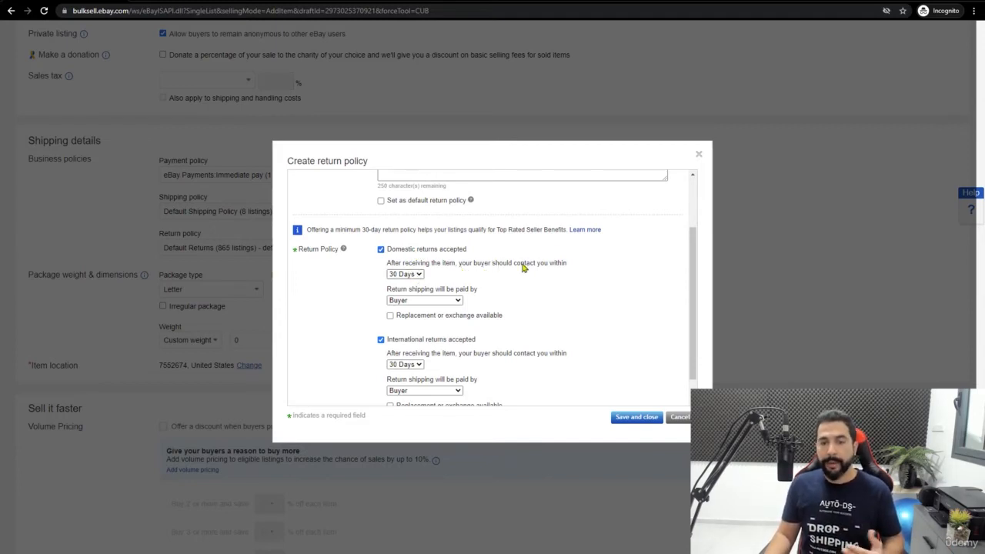
pyautogui.click(407, 276)
pyautogui.click(488, 283)
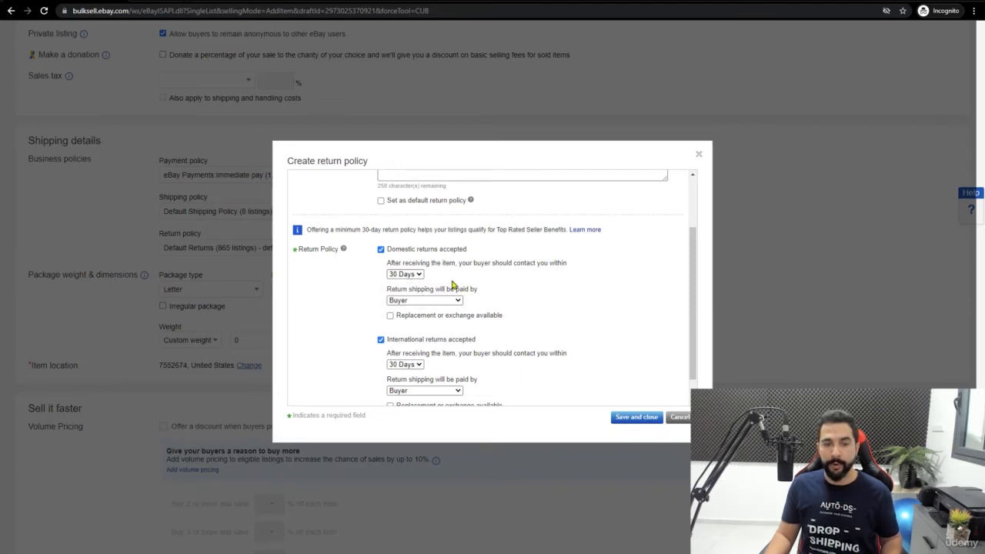
pyautogui.scroll(-1, 471, 281)
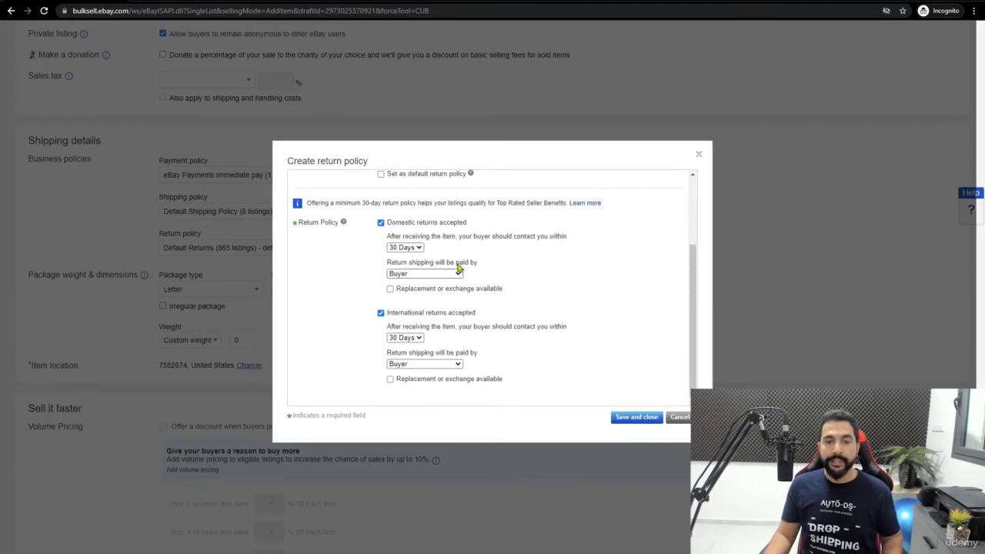
pyautogui.click(422, 275)
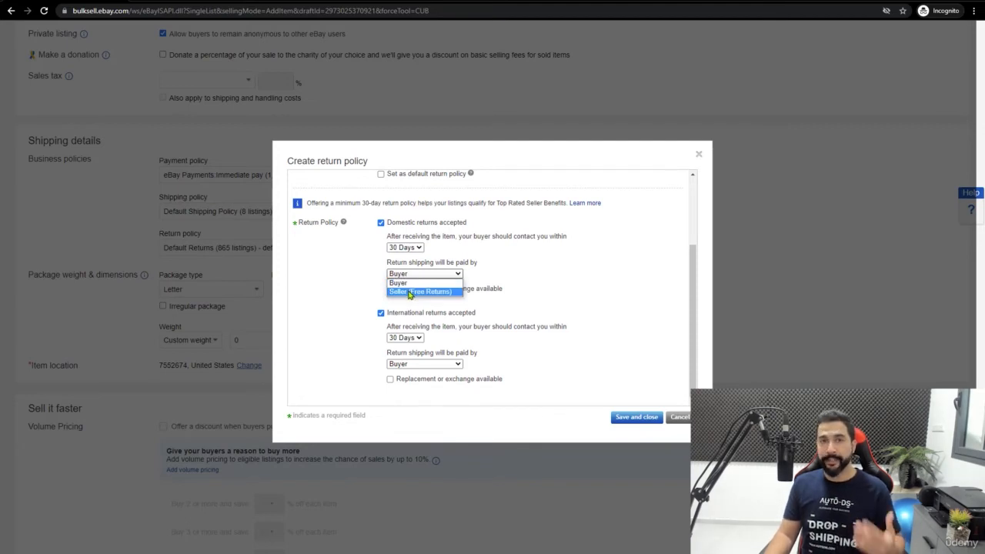
pyautogui.click(411, 293)
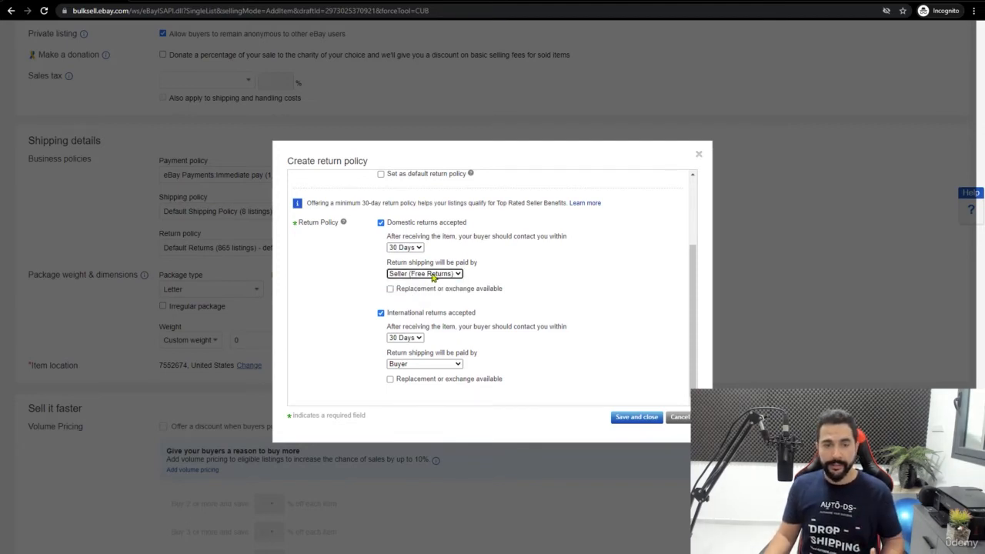
# Make replacement or exchange available for domestic returns and stop accepting international returns.
pyautogui.click(391, 290)
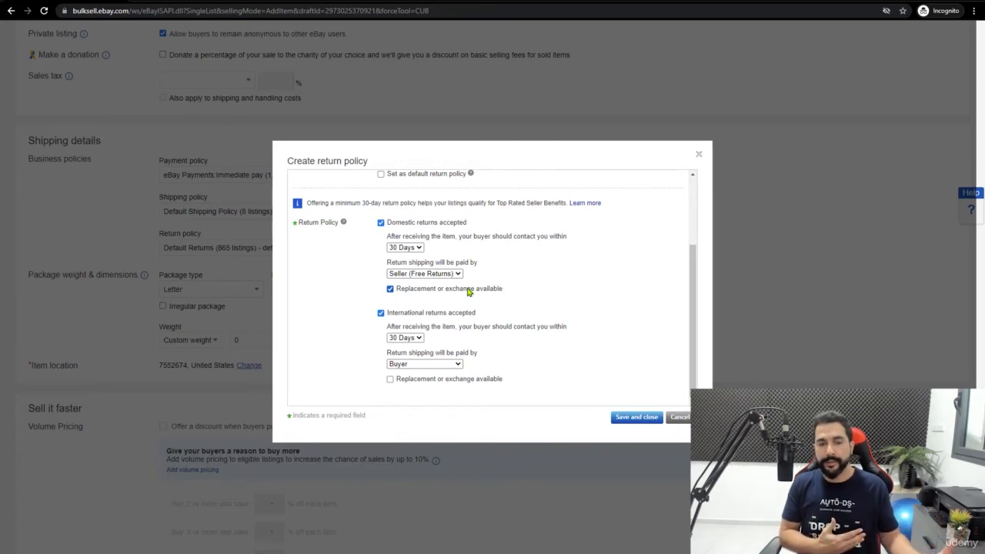
pyautogui.click(403, 314)
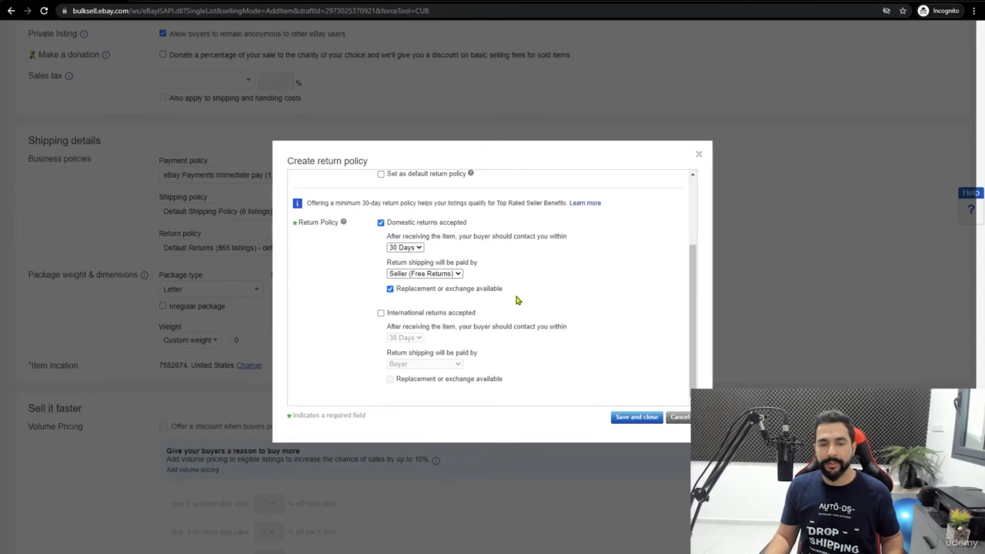
# Set Buyer as the payer of return shipping for domestic returns.
pyautogui.scroll(2, 567, 369)
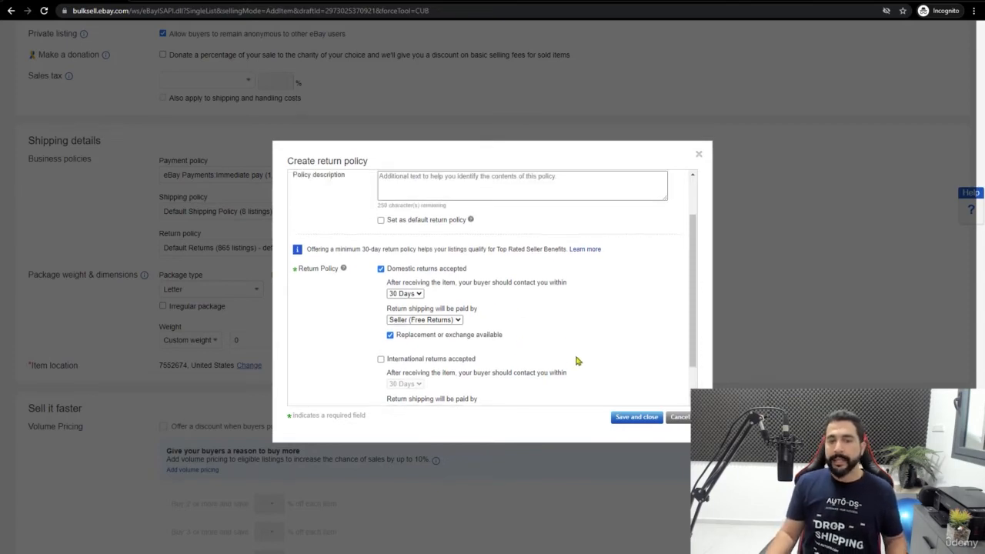
pyautogui.scroll(2, 573, 362)
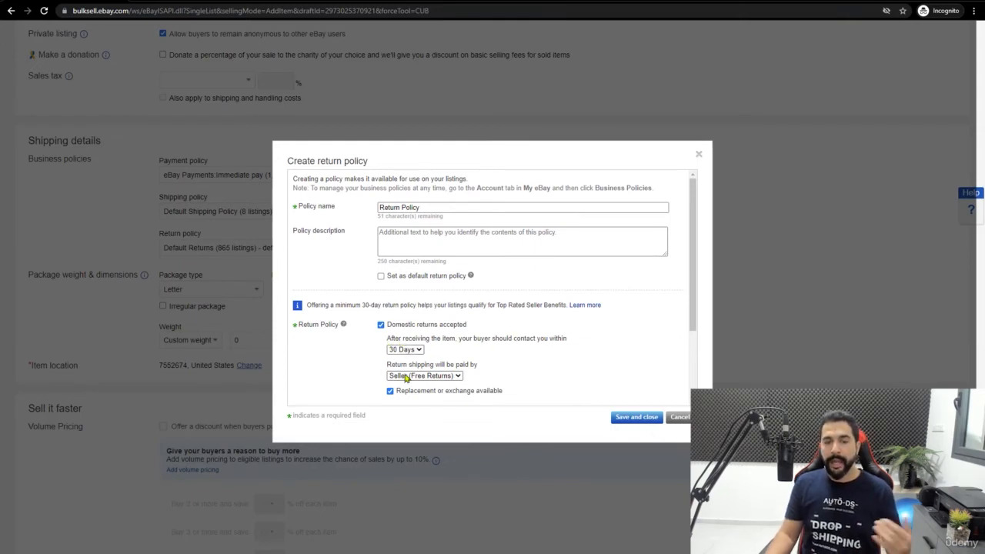
pyautogui.scroll(-2, 552, 356)
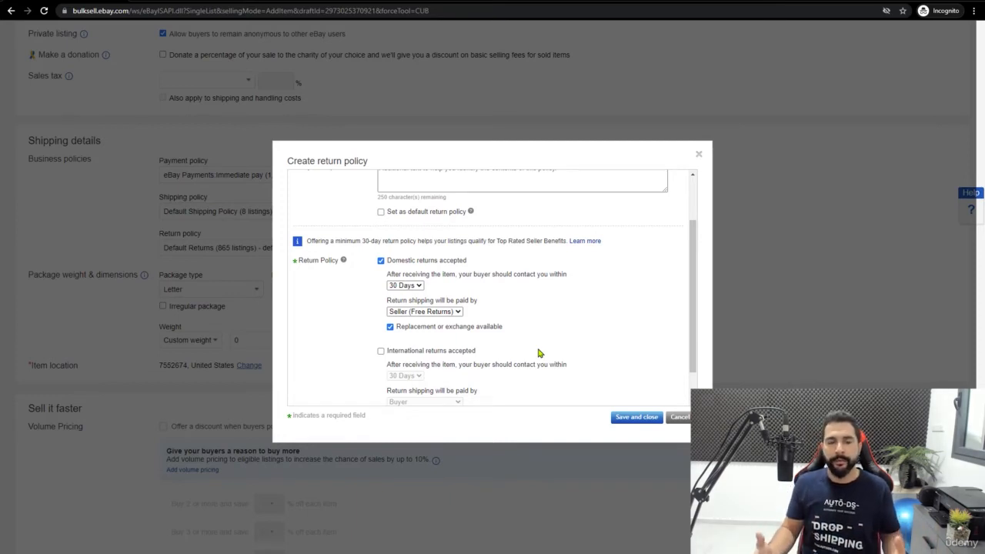
pyautogui.click(445, 314)
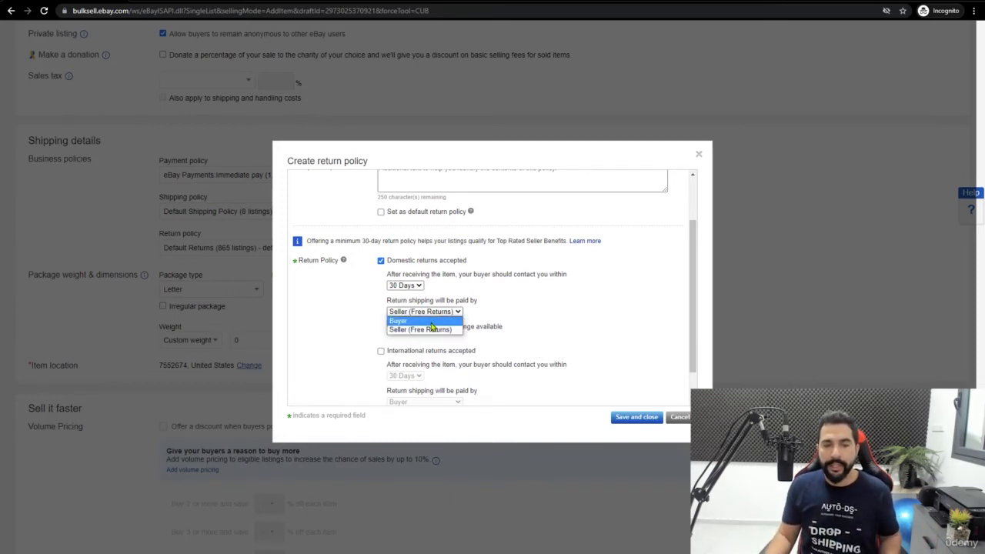
pyautogui.click(432, 324)
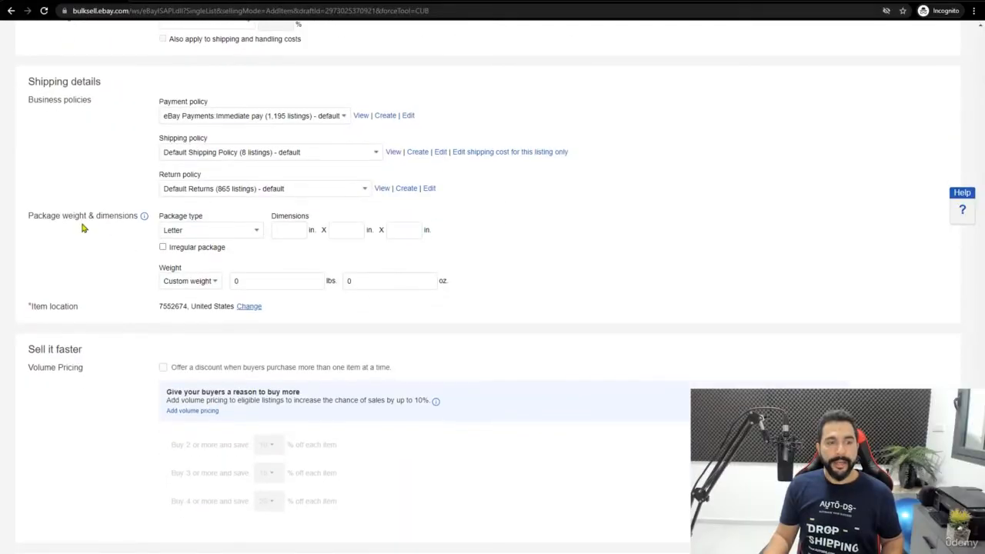
# Examine the listing's package type, dimensions, weight, item location, pricing and business policy sections.
pyautogui.click(238, 234)
pyautogui.click(377, 232)
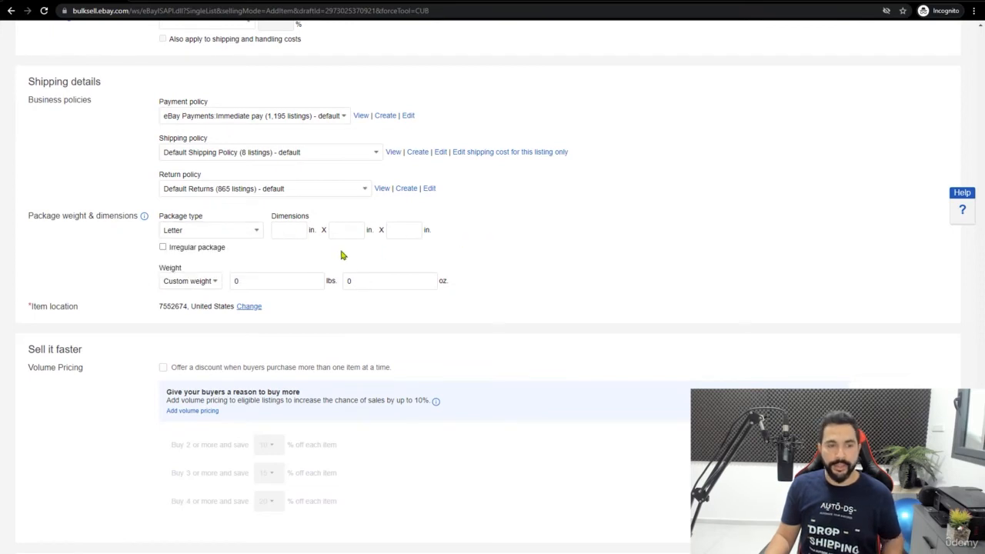
pyautogui.scroll(-1, 308, 254)
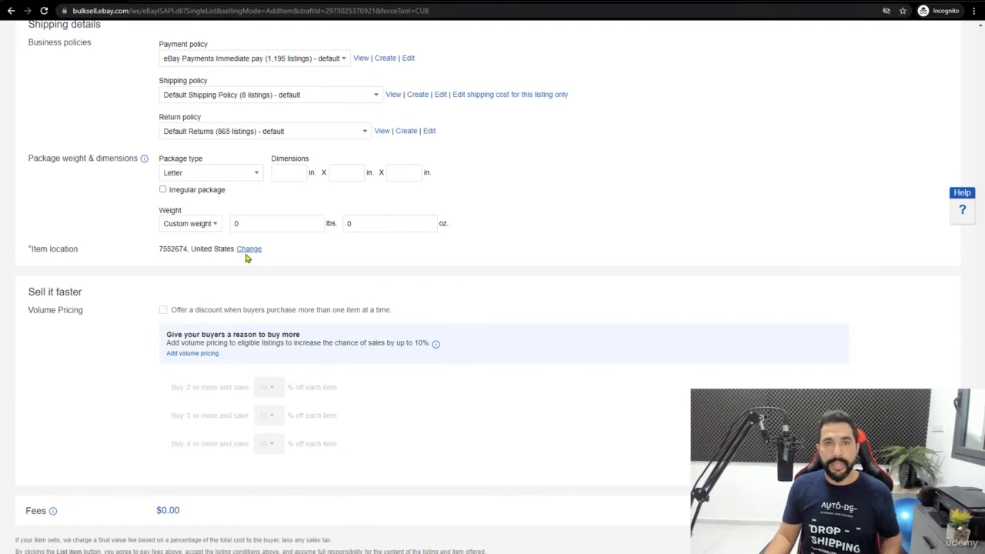
pyautogui.scroll(-1, 301, 251)
pyautogui.scroll(1, 280, 289)
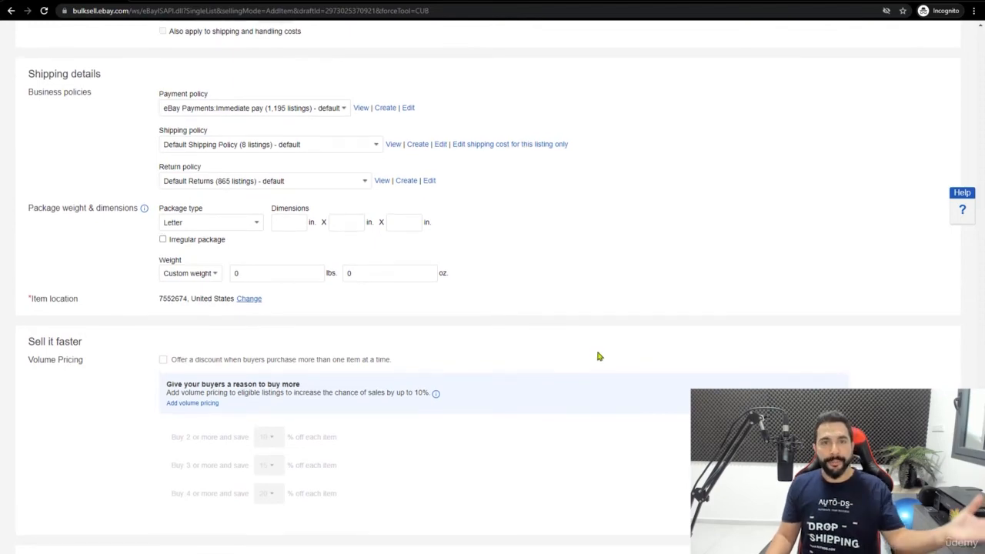
pyautogui.scroll(-2, 569, 323)
pyautogui.scroll(4, 524, 215)
pyautogui.scroll(1, 492, 166)
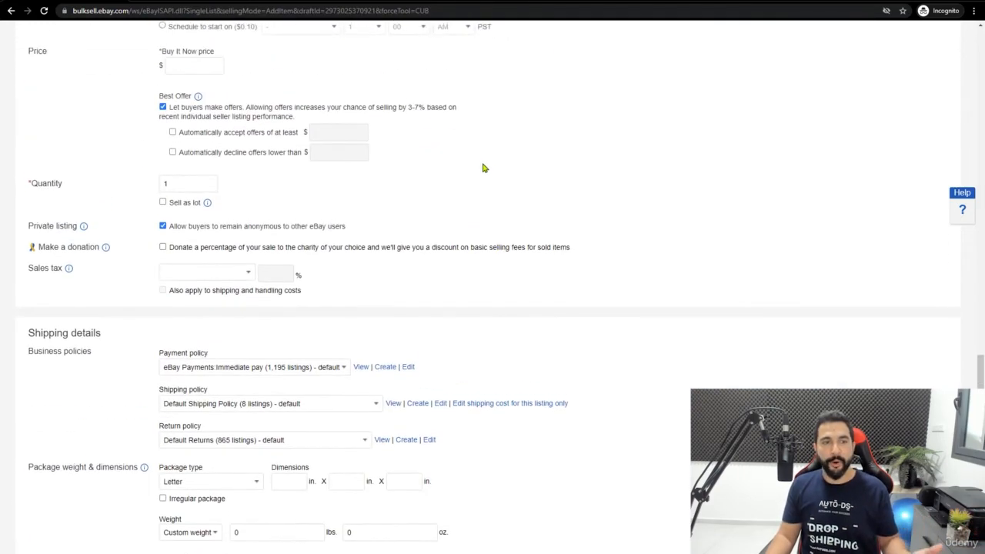
# Enable the volume pricing discount for purchases of more than one item and disable it again.
pyautogui.scroll(-4, 471, 162)
pyautogui.scroll(-2, 470, 156)
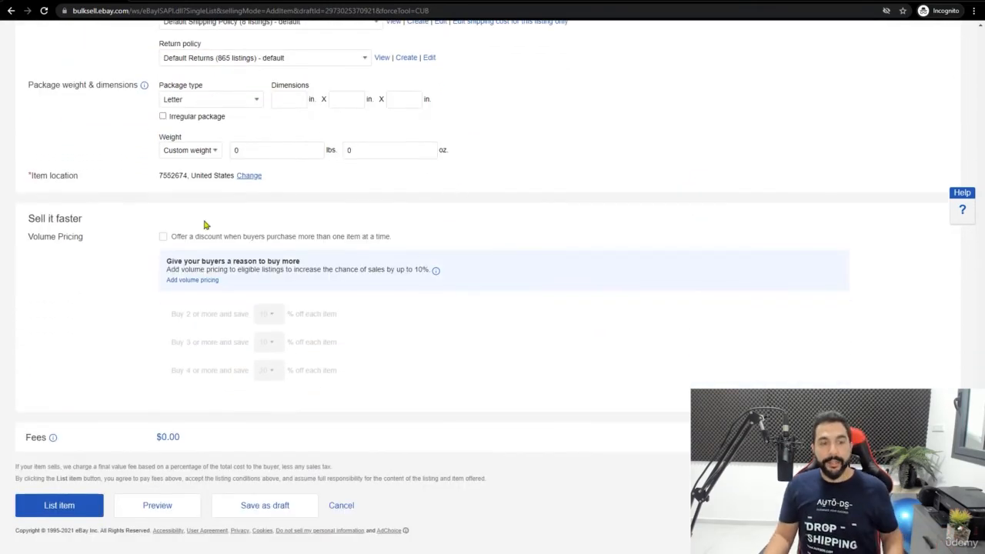
pyautogui.click(163, 238)
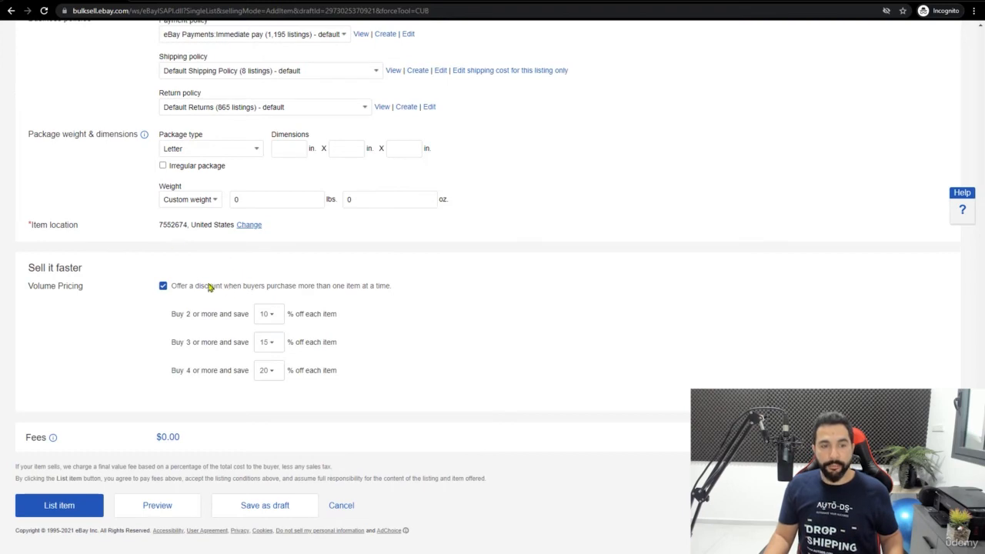
pyautogui.click(163, 285)
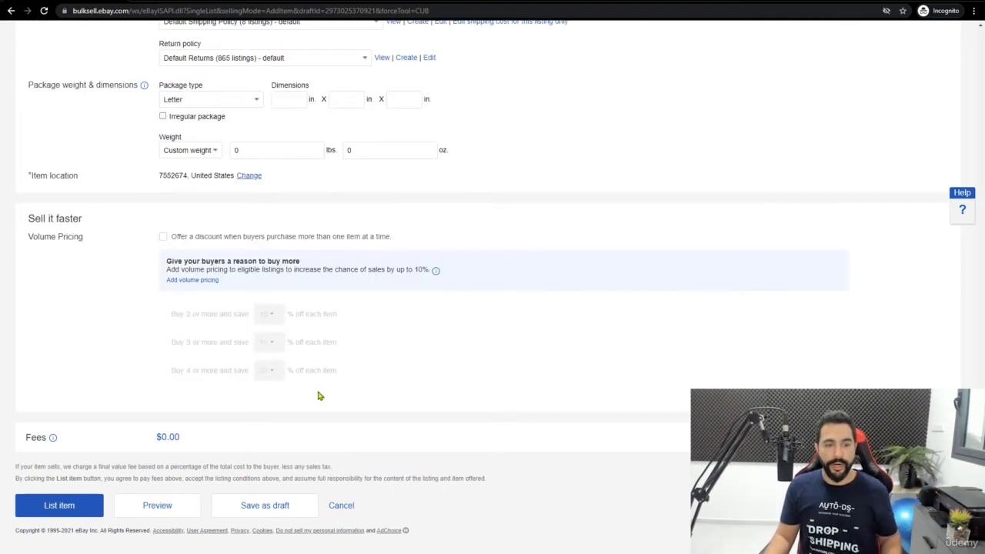